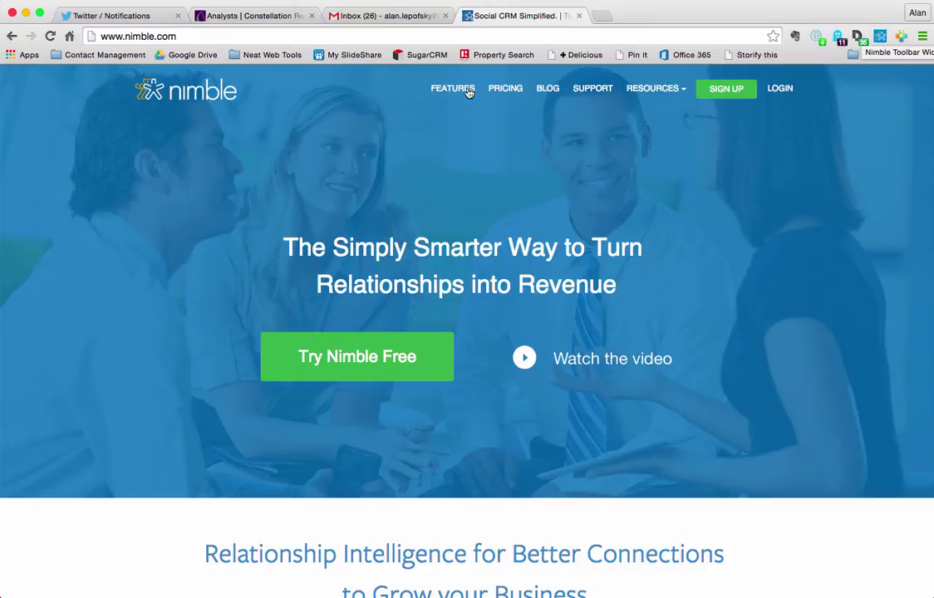
Switch to the Twitter notifications page and close the Nimble Magnifier panel
left_click(138, 21)
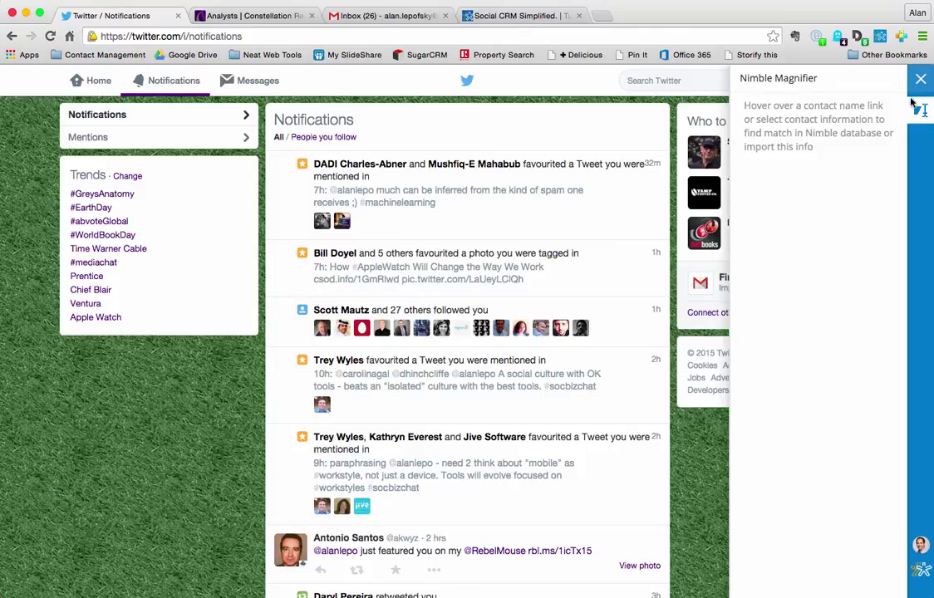
left_click(881, 38)
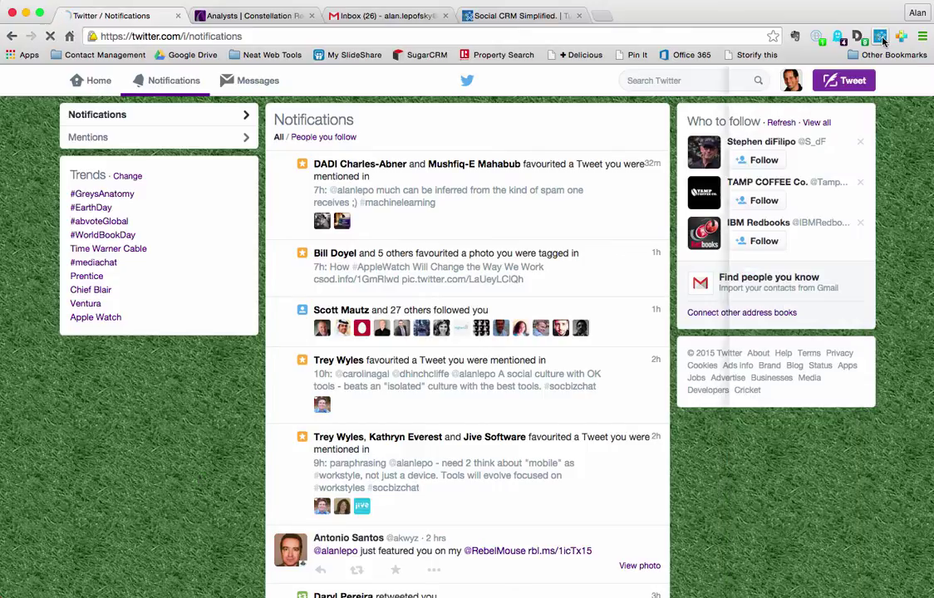
Reopen the Nimble sidebar beside the Twitter notifications
left_click(880, 37)
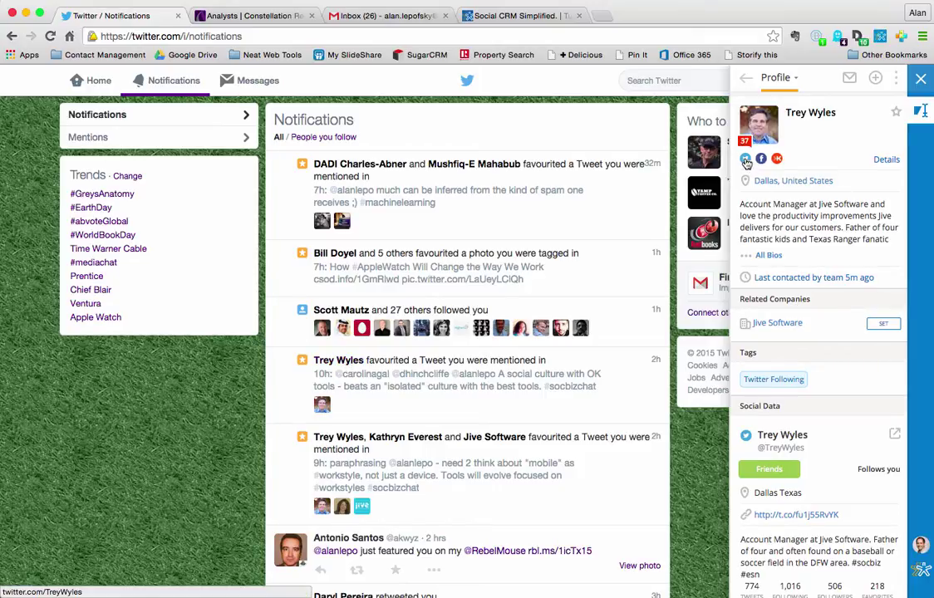
mouse_move(745, 159)
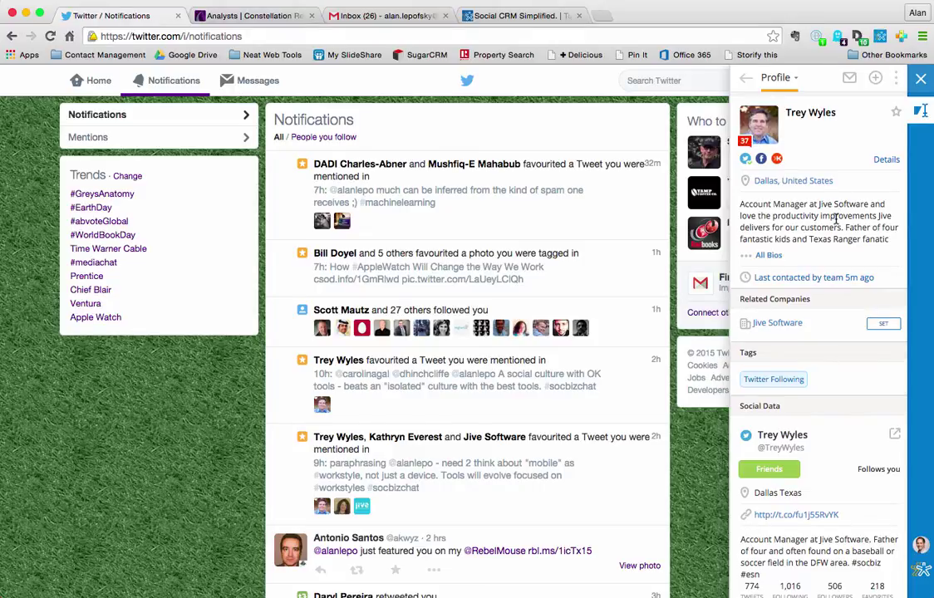
scroll(822, 218, "down", 1)
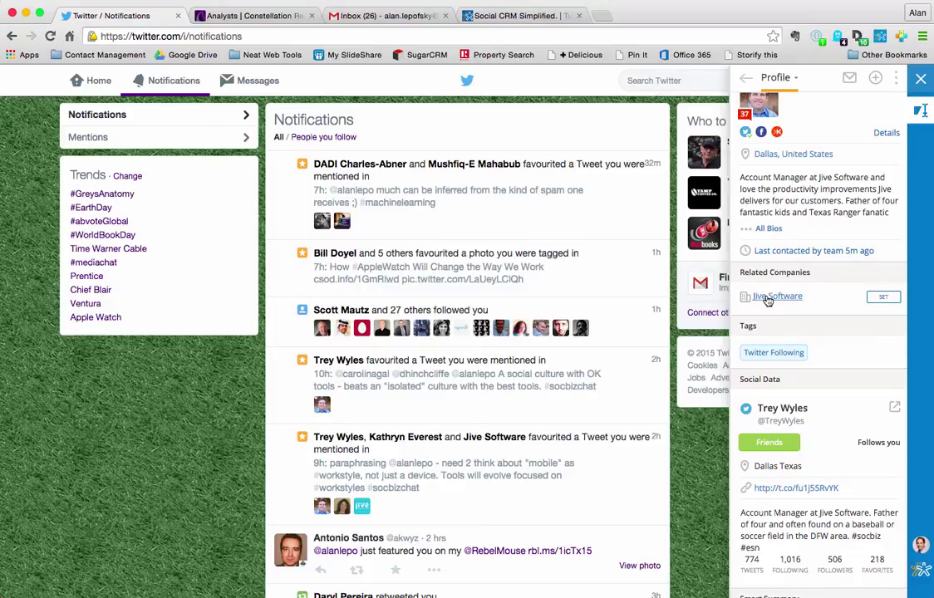
scroll(785, 390, "down", 3)
scroll(785, 397, "down", 3)
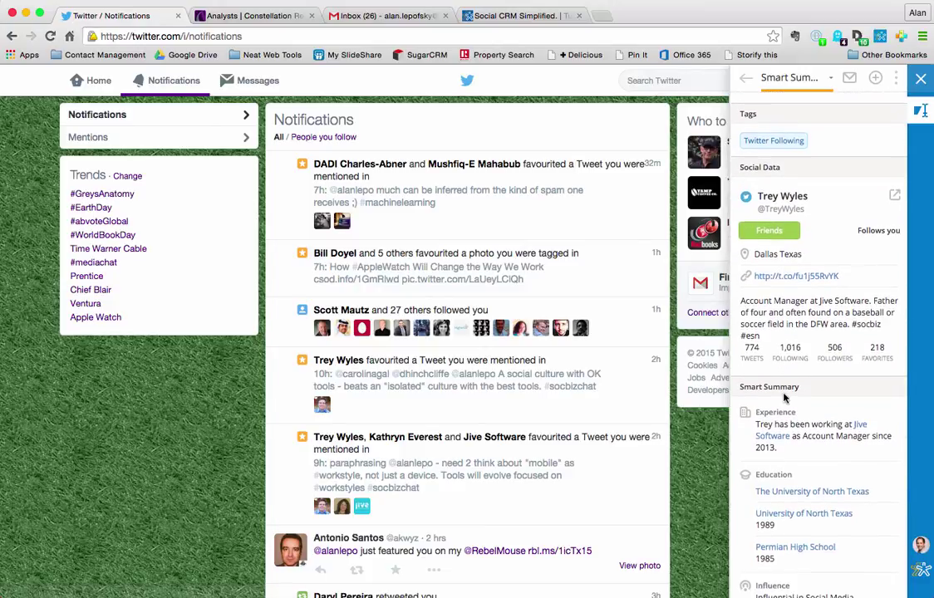
scroll(786, 388, "down", 1)
scroll(788, 383, "down", 1)
scroll(786, 388, "down", 2)
scroll(786, 388, "down", 1)
scroll(760, 391, "down", 1)
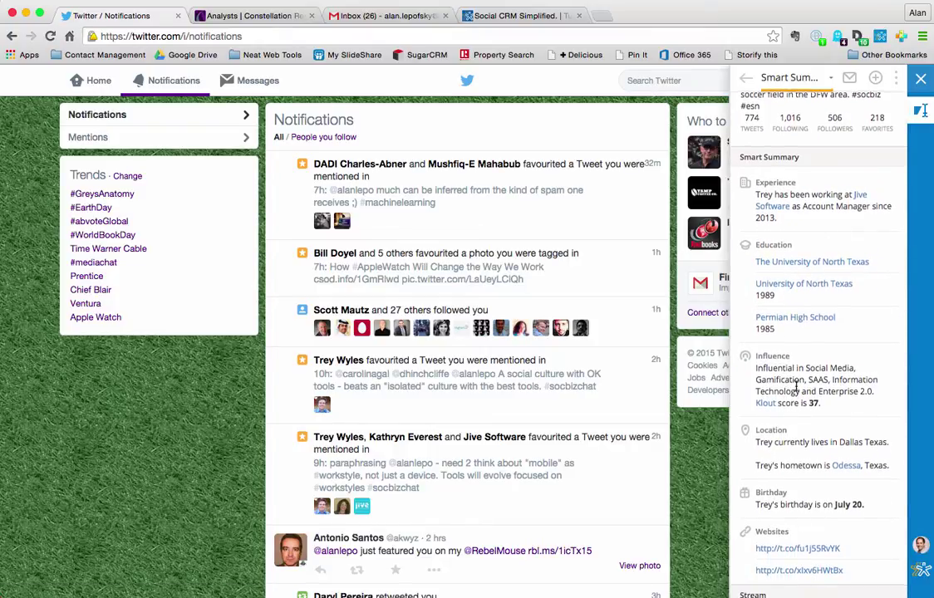
scroll(796, 386, "down", 1)
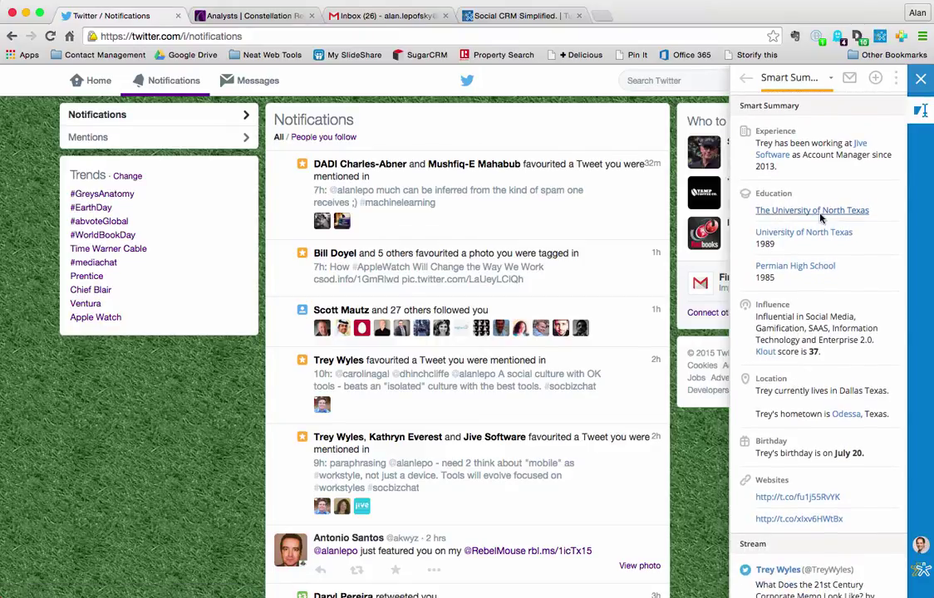
scroll(795, 320, "down", 1)
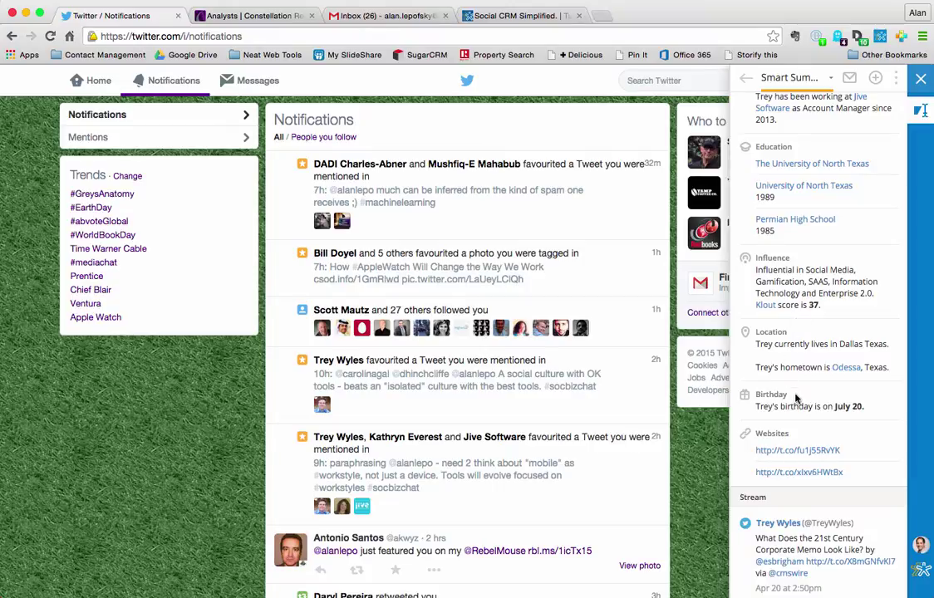
scroll(794, 399, "down", 1)
scroll(795, 399, "down", 1)
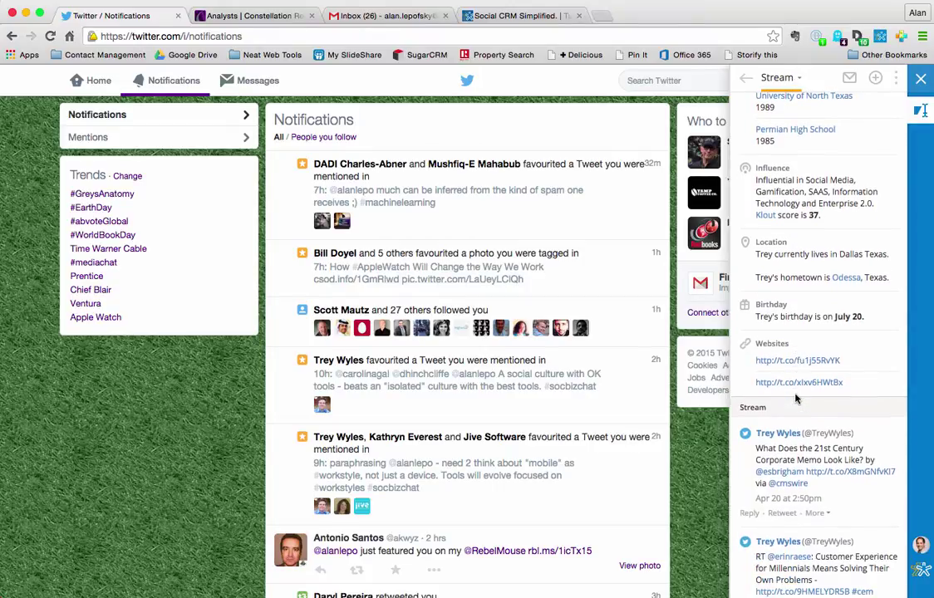
scroll(795, 398, "down", 1)
scroll(795, 397, "down", 1)
scroll(796, 395, "down", 1)
scroll(796, 390, "down", 2)
scroll(794, 388, "down", 2)
scroll(794, 386, "down", 2)
scroll(795, 386, "down", 1)
scroll(794, 386, "down", 1)
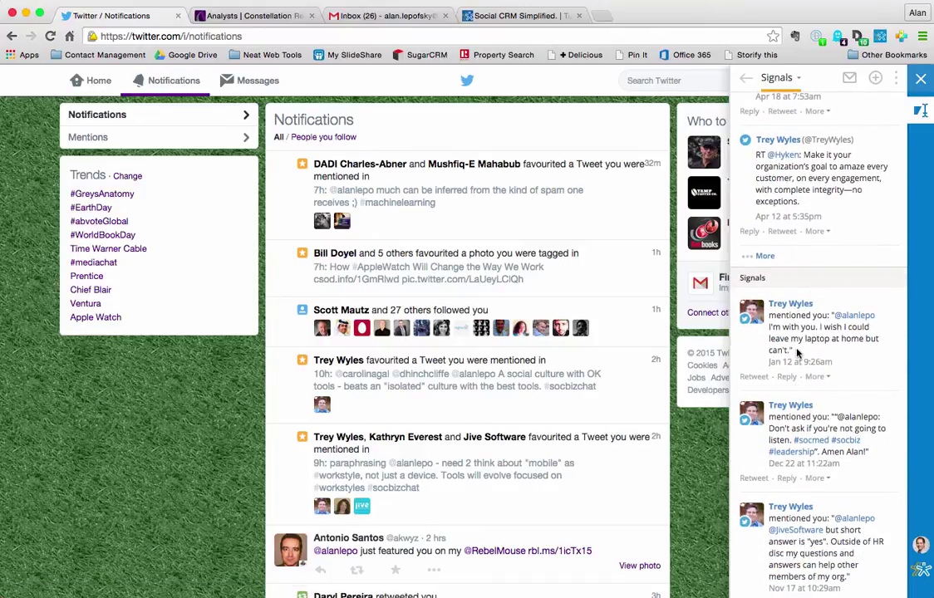
scroll(800, 370, "down", 1)
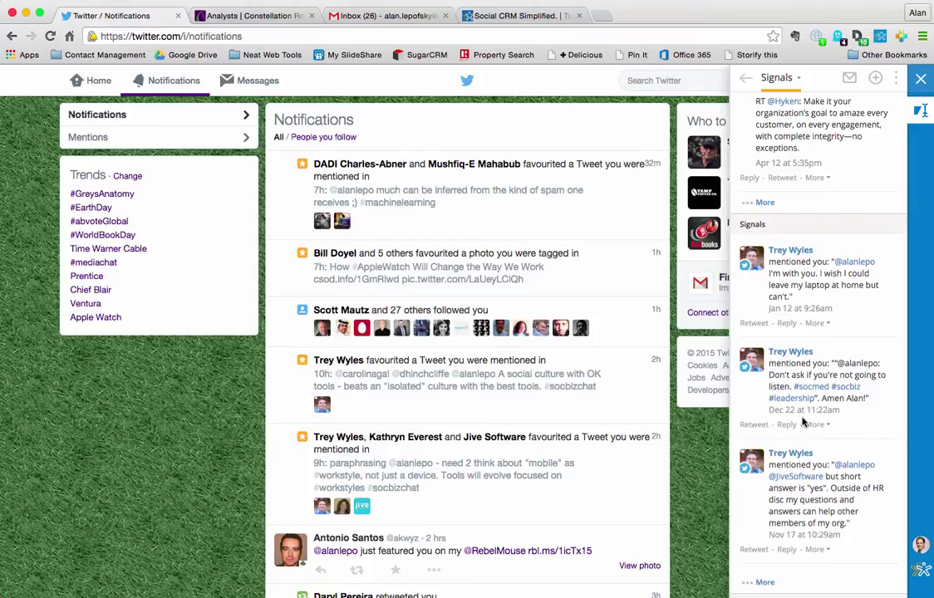
scroll(802, 422, "down", 2)
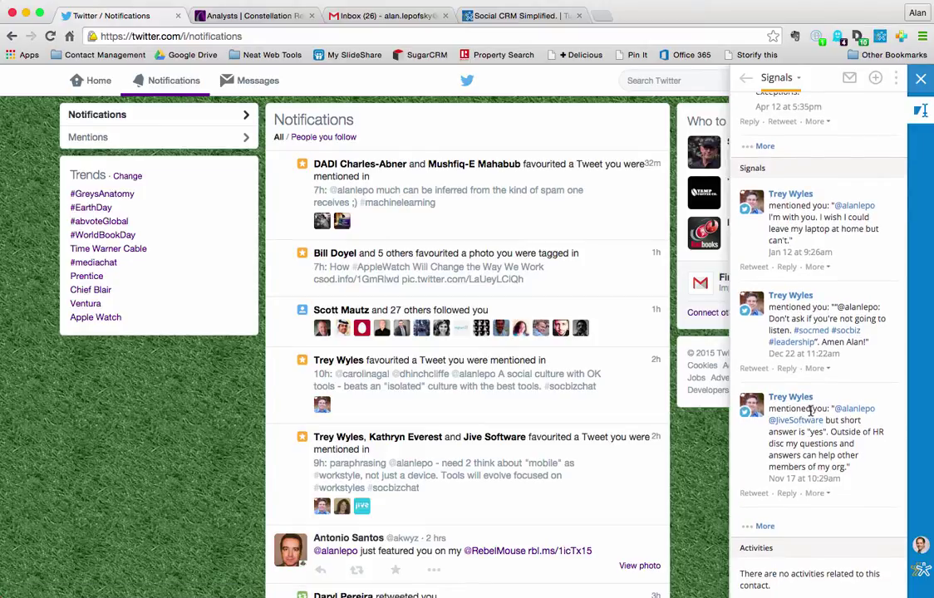
scroll(810, 410, "up", 1)
scroll(810, 410, "up", 1)
scroll(810, 410, "up", 2)
scroll(810, 411, "up", 5)
scroll(810, 410, "up", 3)
scroll(810, 410, "up", 5)
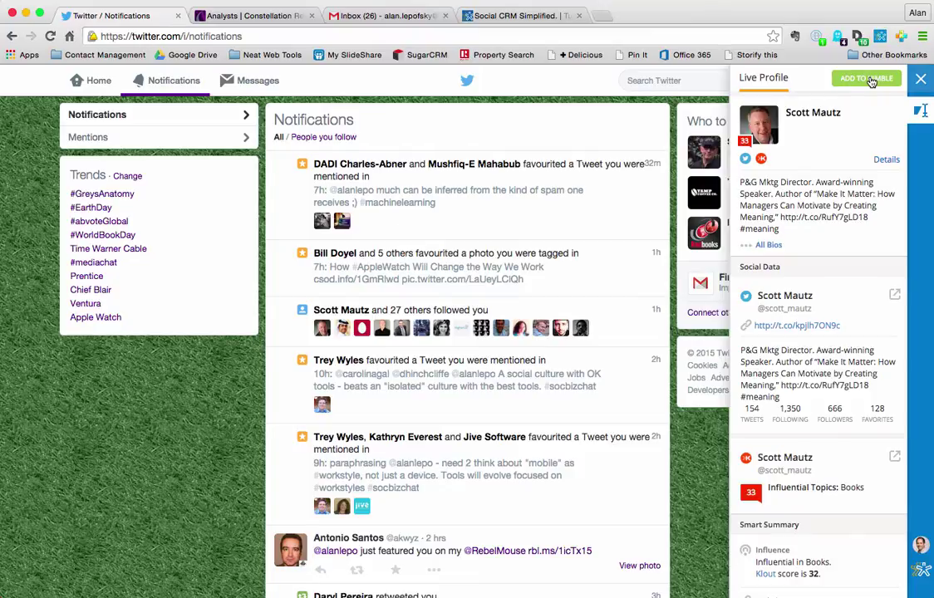
Scroll Scott Mautz's live profile down and back up to review it
scroll(722, 360, "down", 3)
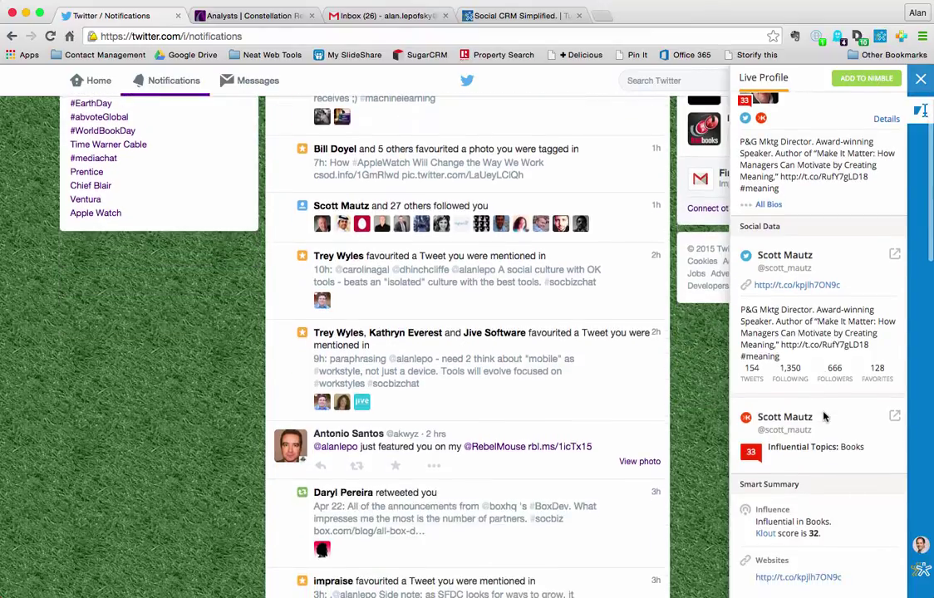
scroll(498, 291, "up", 2)
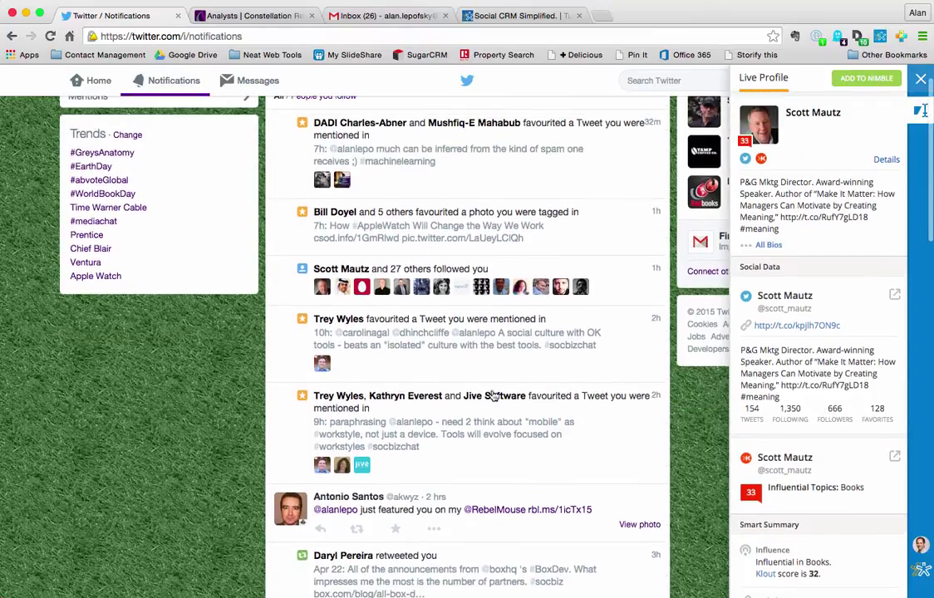
Show the Constellation Research analysts page with its Nimble live company profile
left_click(244, 16)
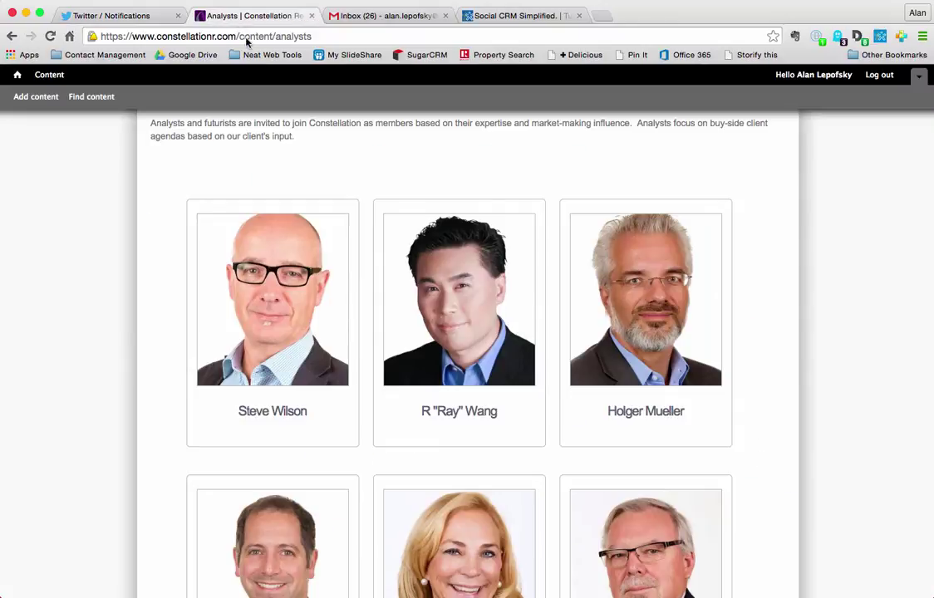
scroll(488, 246, "up", 5)
scroll(487, 241, "up", 3)
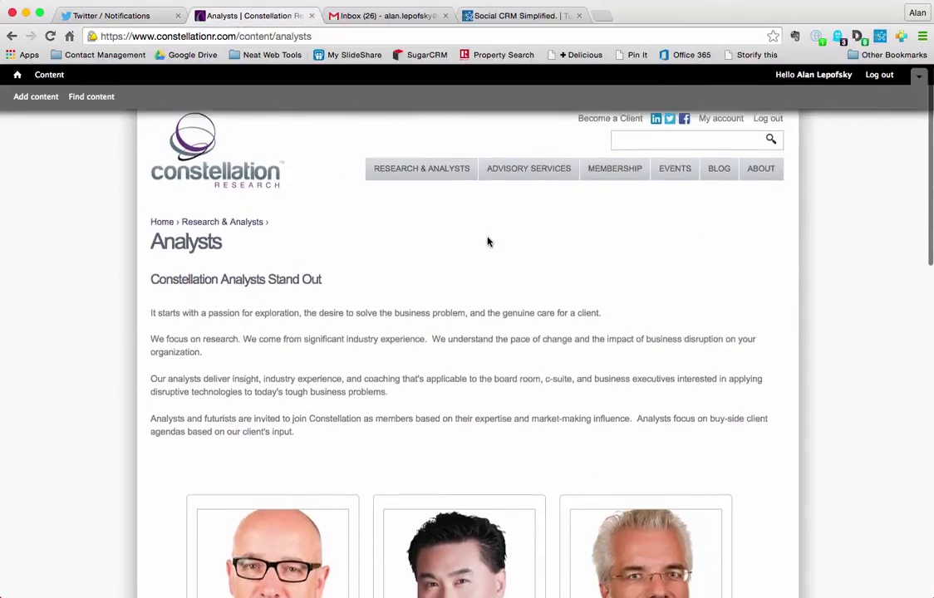
scroll(487, 242, "down", 2)
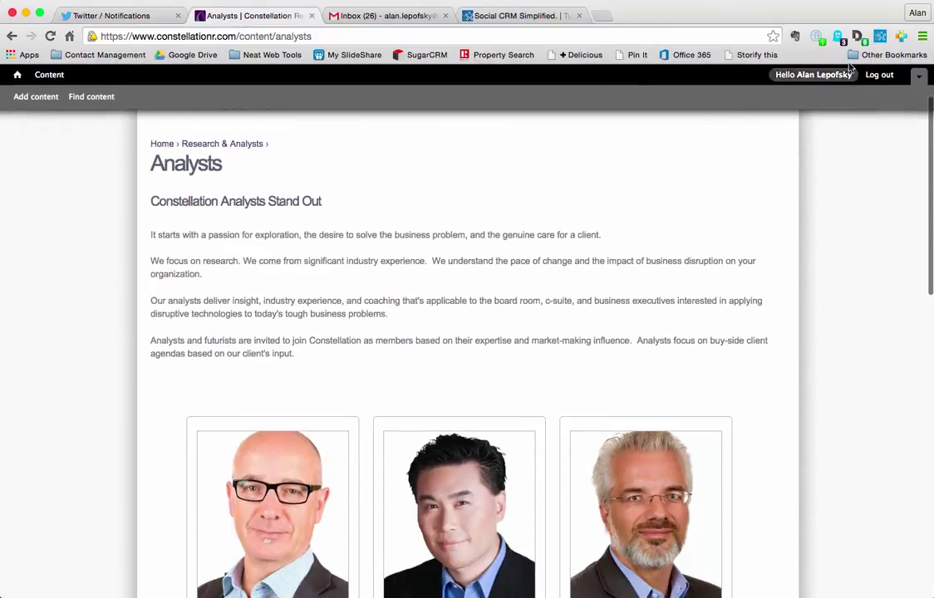
left_click(880, 36)
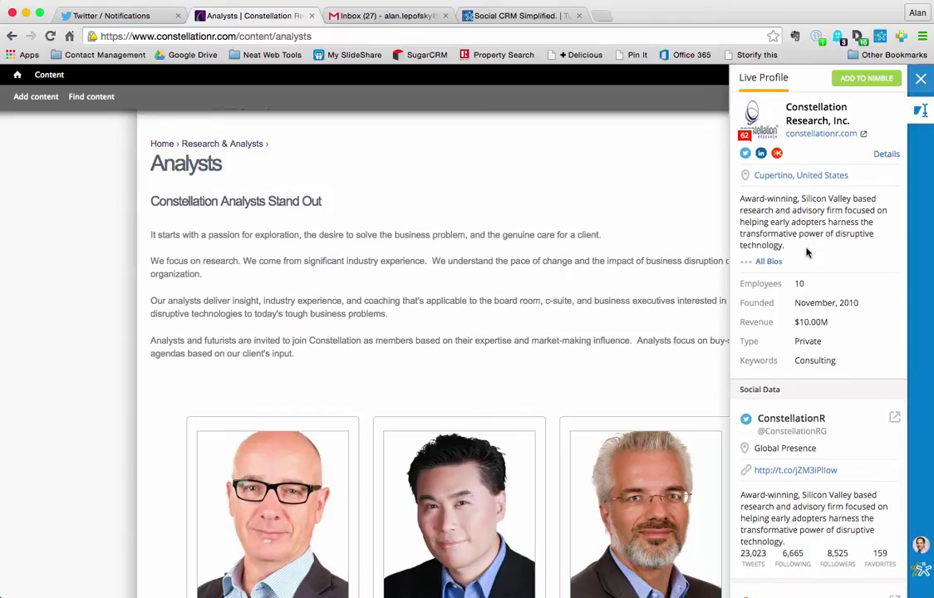
Scroll the live profile through Social Data, influential topics and Smart Summary
scroll(806, 253, "down", 1)
scroll(806, 249, "down", 2)
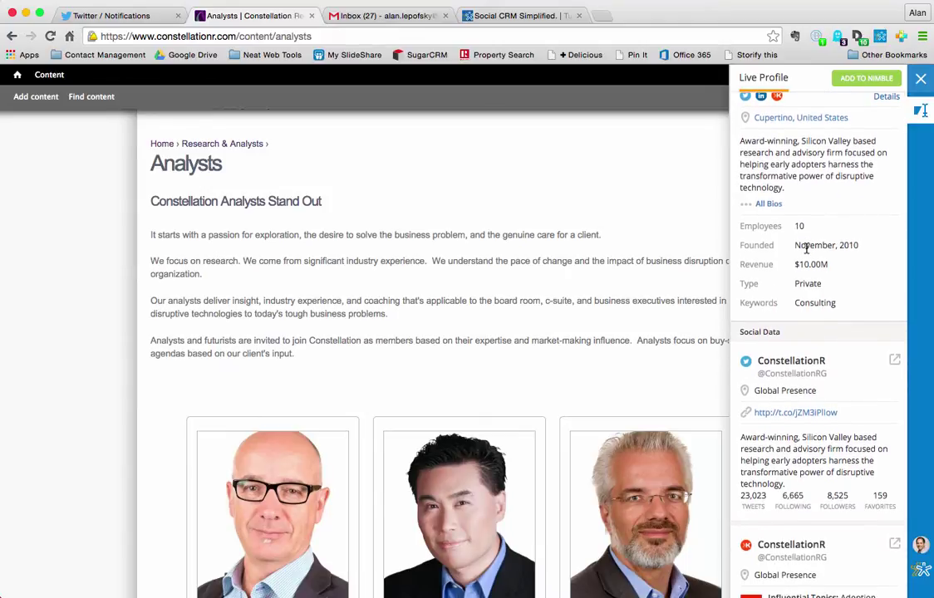
scroll(805, 249, "up", 2)
scroll(805, 250, "up", 1)
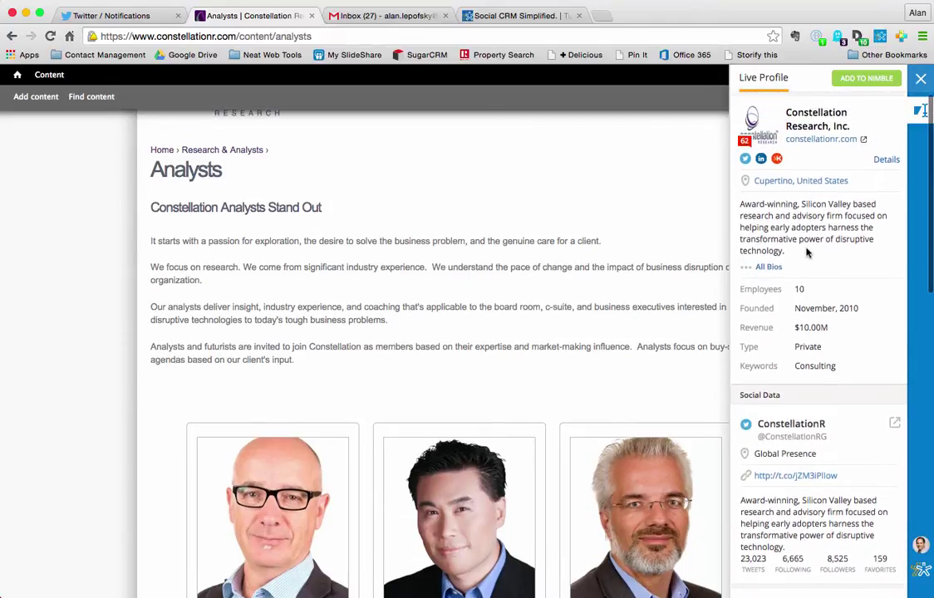
scroll(806, 256, "down", 1)
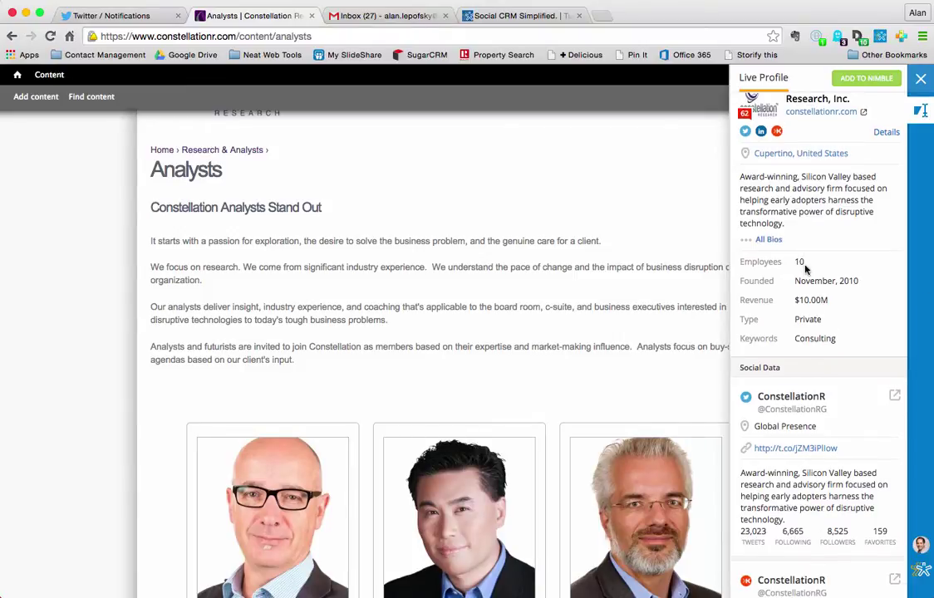
scroll(804, 332, "down", 1)
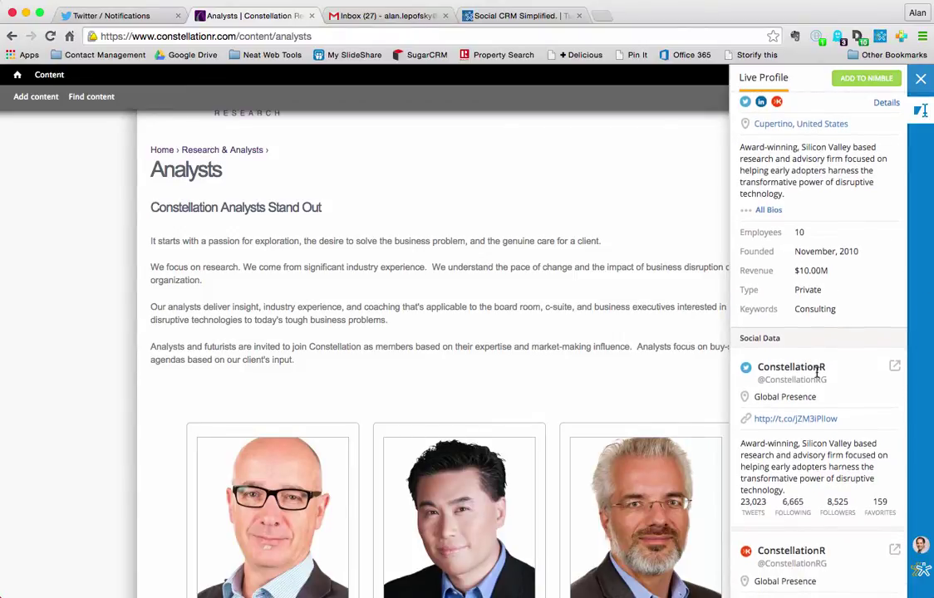
scroll(817, 374, "down", 1)
scroll(817, 376, "down", 1)
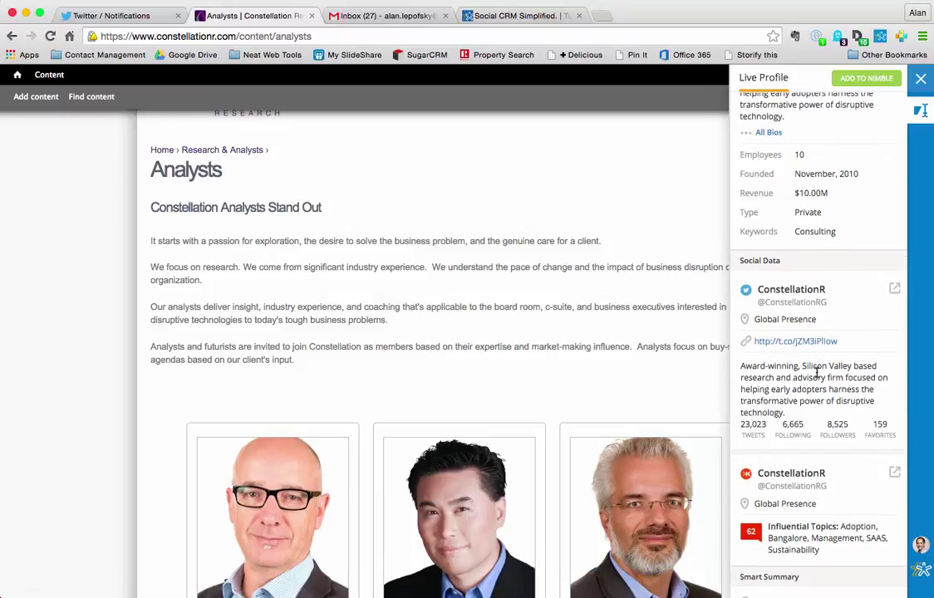
scroll(817, 377, "down", 2)
scroll(807, 314, "up", 4)
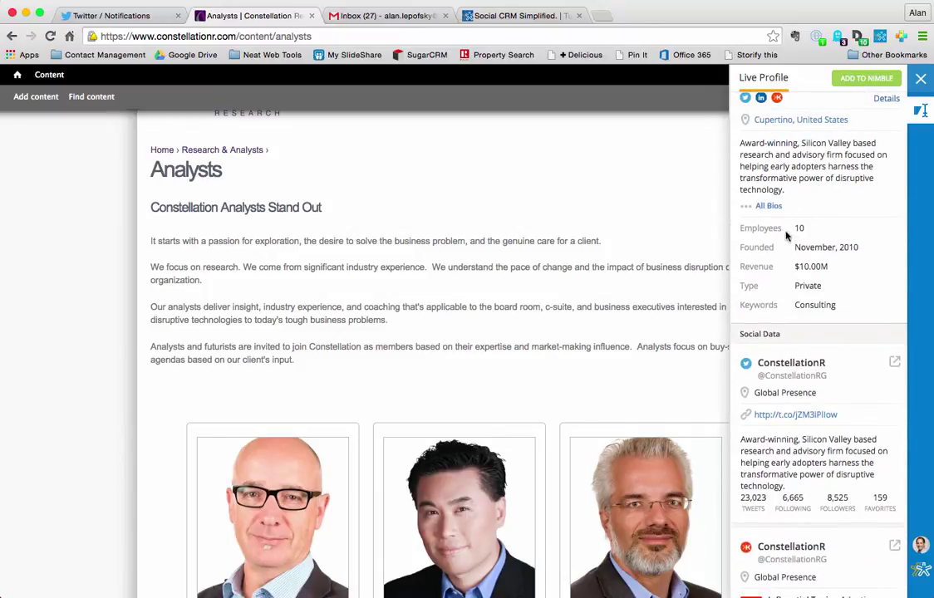
Scroll the analysts page down to the analysts' portraits and names
scroll(811, 375, "down", 1)
scroll(812, 379, "down", 3)
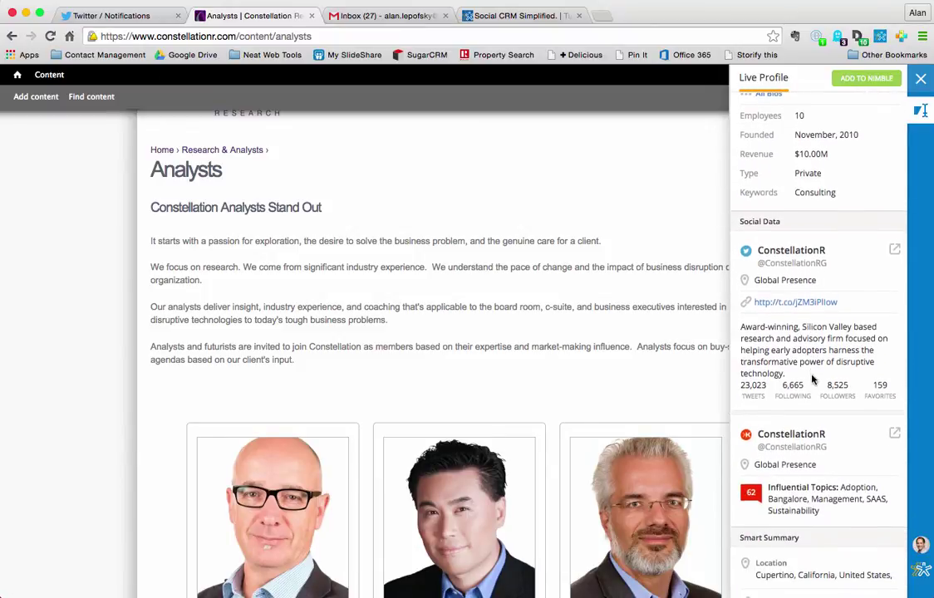
scroll(813, 380, "down", 1)
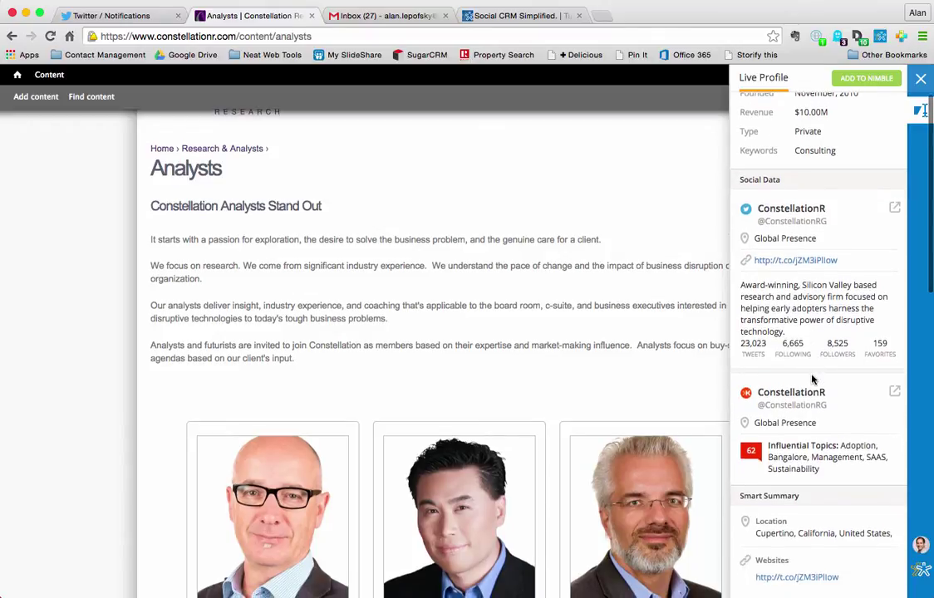
scroll(812, 380, "down", 1)
scroll(631, 442, "down", 4)
scroll(633, 432, "down", 1)
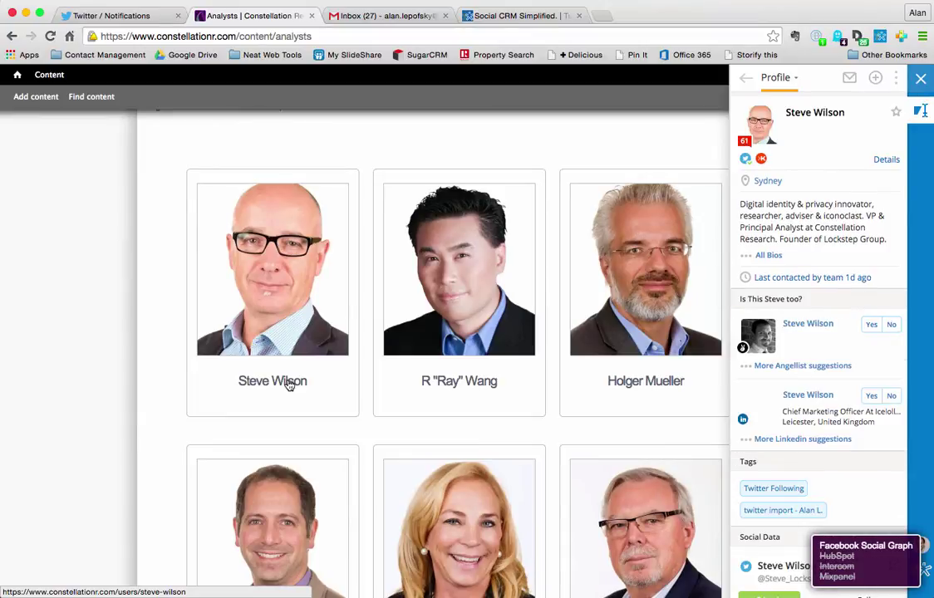
Scroll the Analysts page down to the second row of analysts
scroll(289, 384, "down", 3)
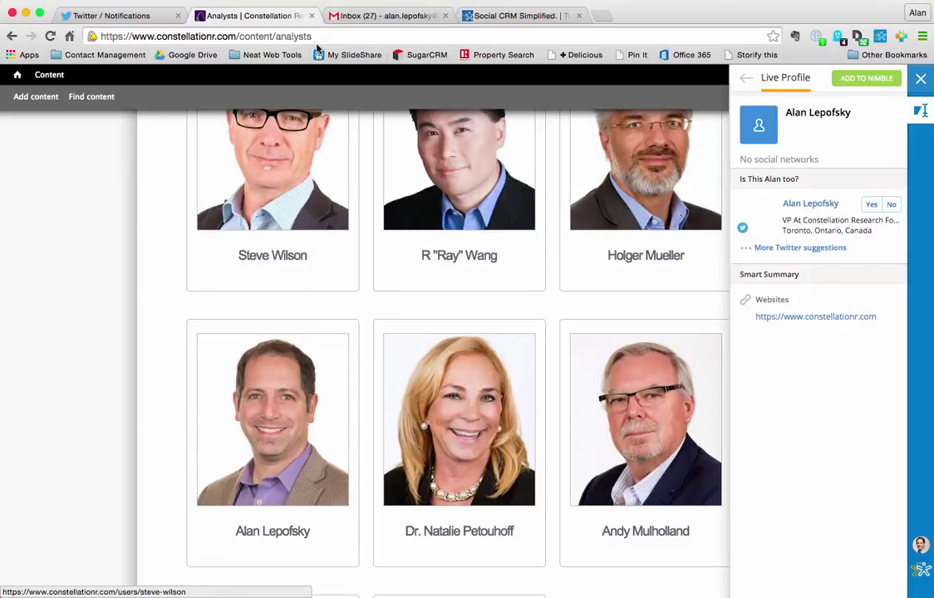
View the April Special Clearout Event sender's profile in Gmail, then return to Nimble's homepage
left_click(363, 15)
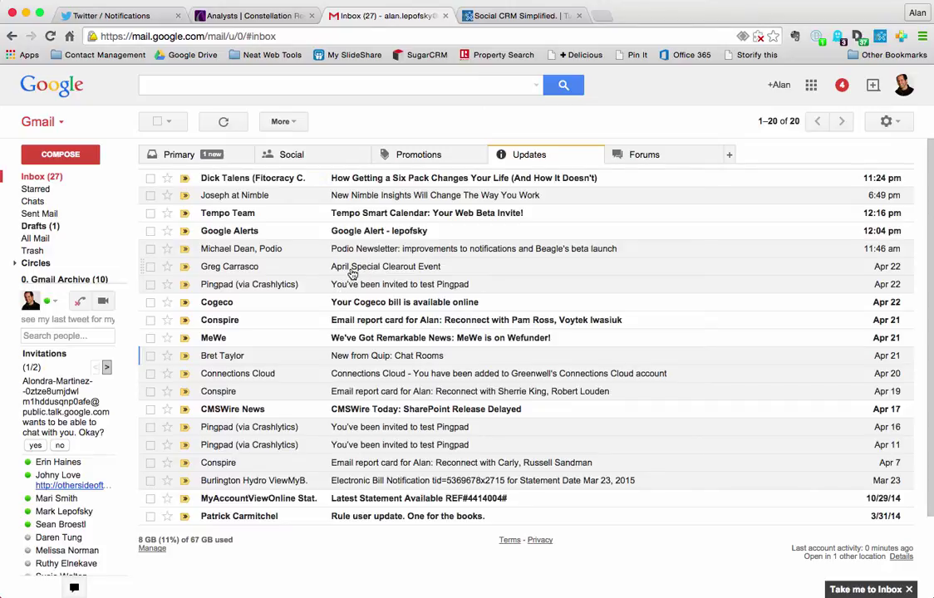
left_click(340, 269)
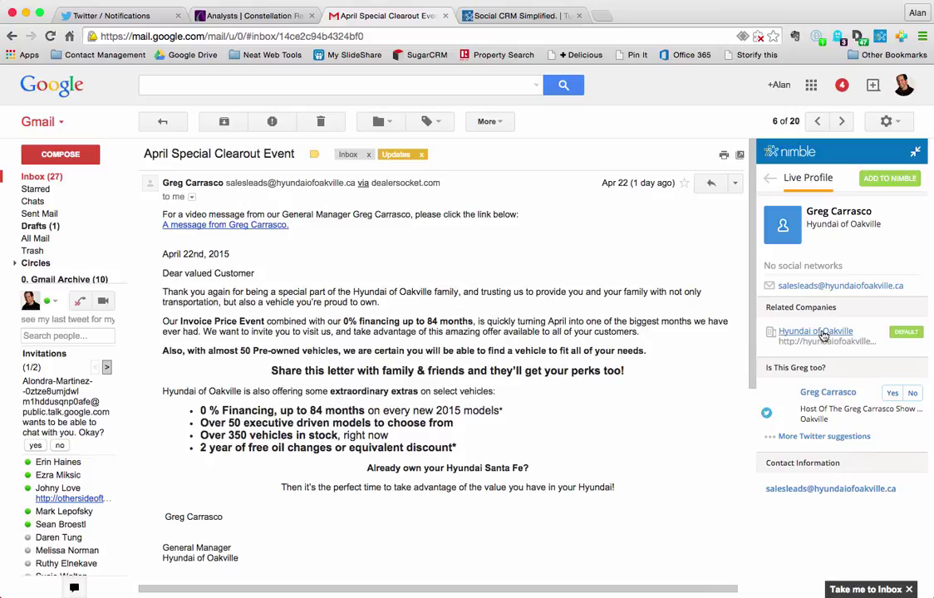
left_click(486, 16)
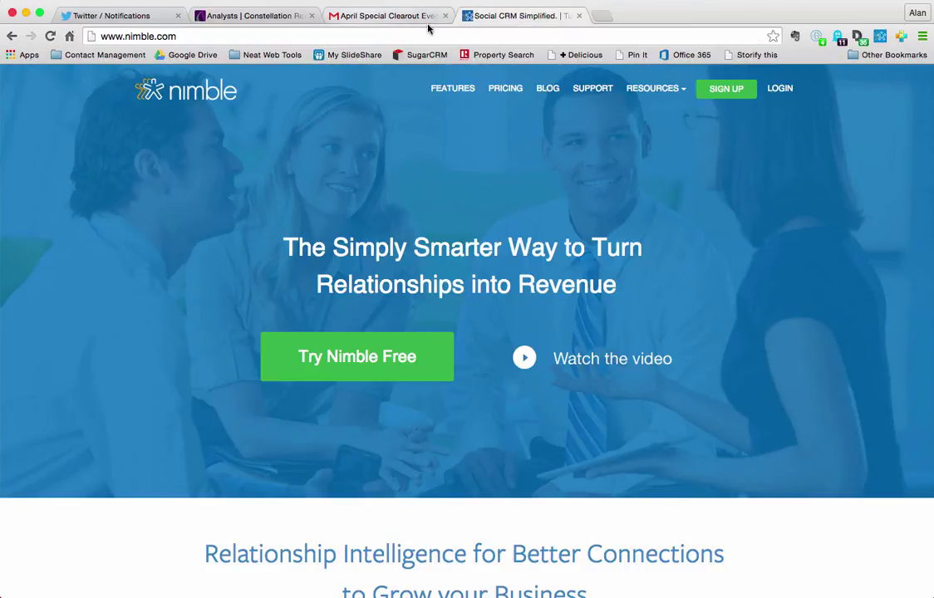